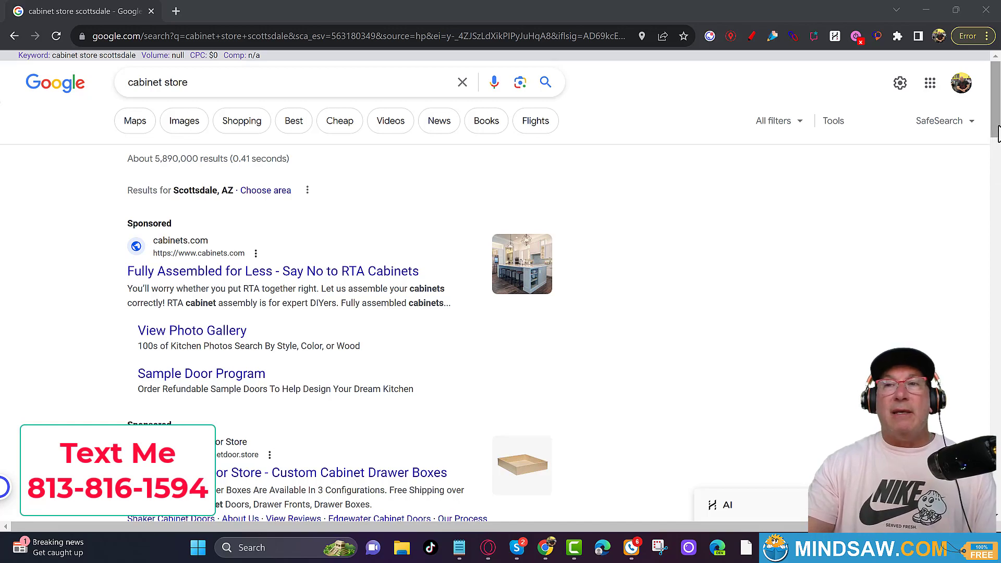
Scroll through the local cabinet store listings and map in the Places results.
scroll(994, 172, down, 2)
scroll(996, 209, down, 7)
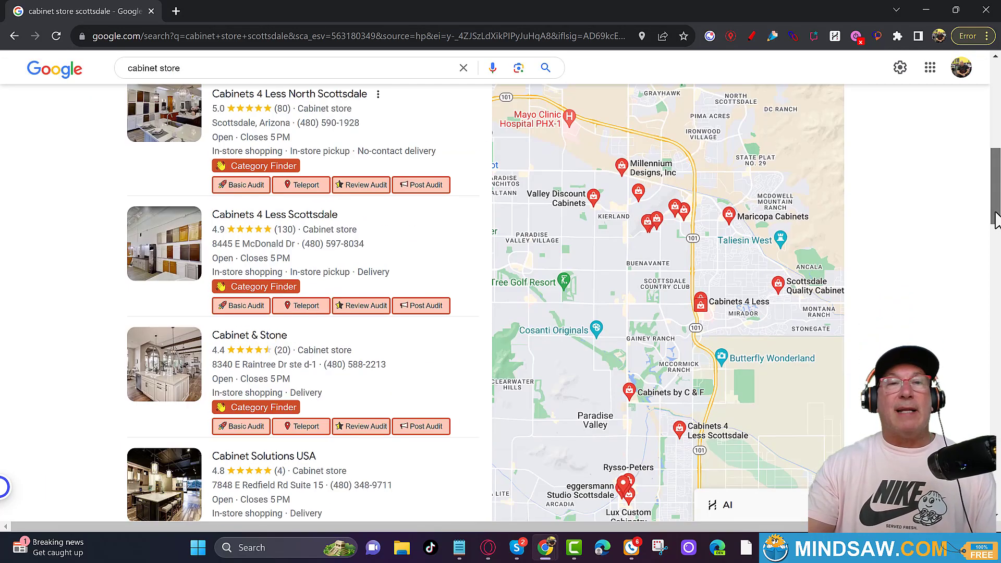
mouse_move(995, 216)
mouse_down()
mouse_move(995, 202)
mouse_move(995, 224)
mouse_up()
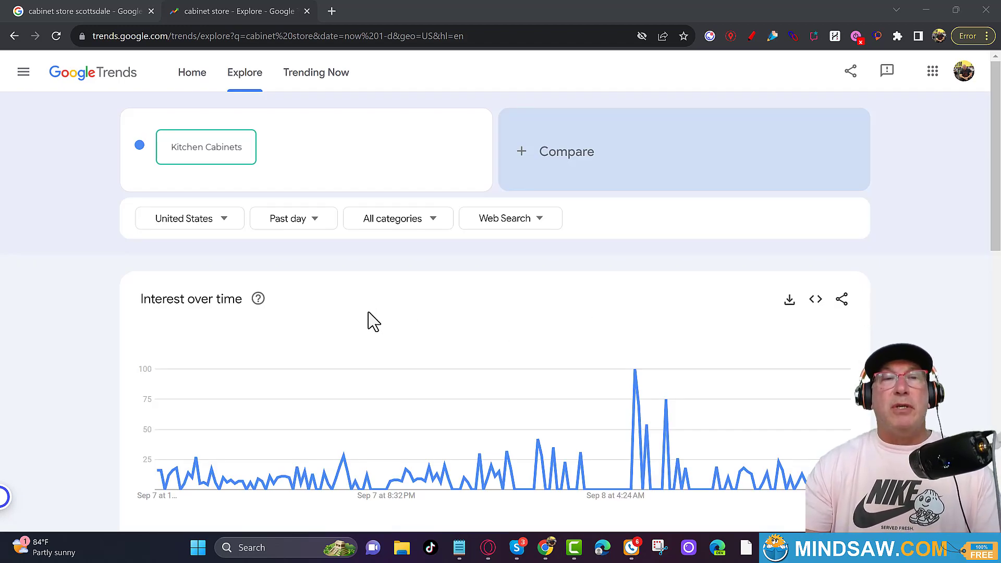
Change the kitchen cabinets time range to Past 90 days.
click(316, 227)
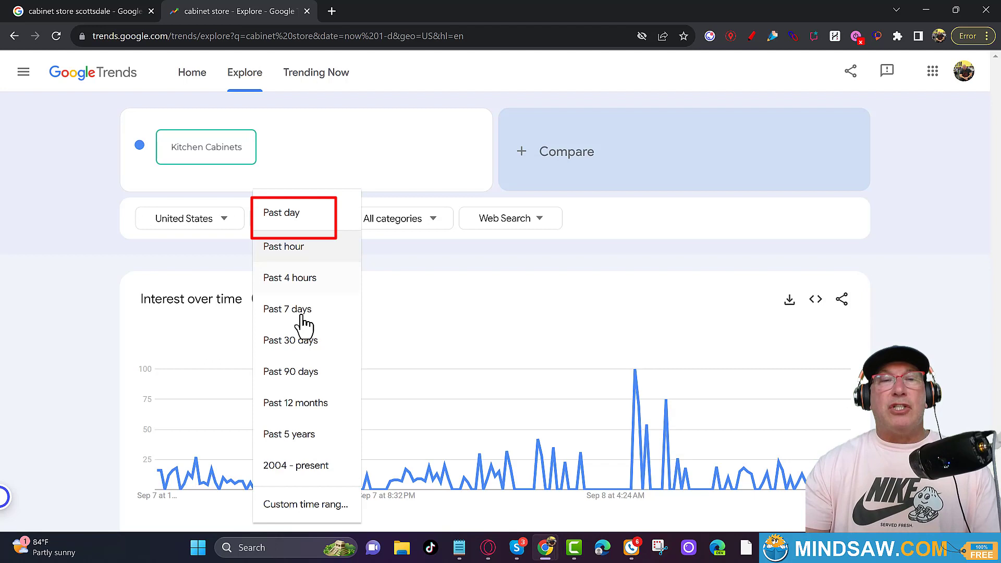
click(292, 377)
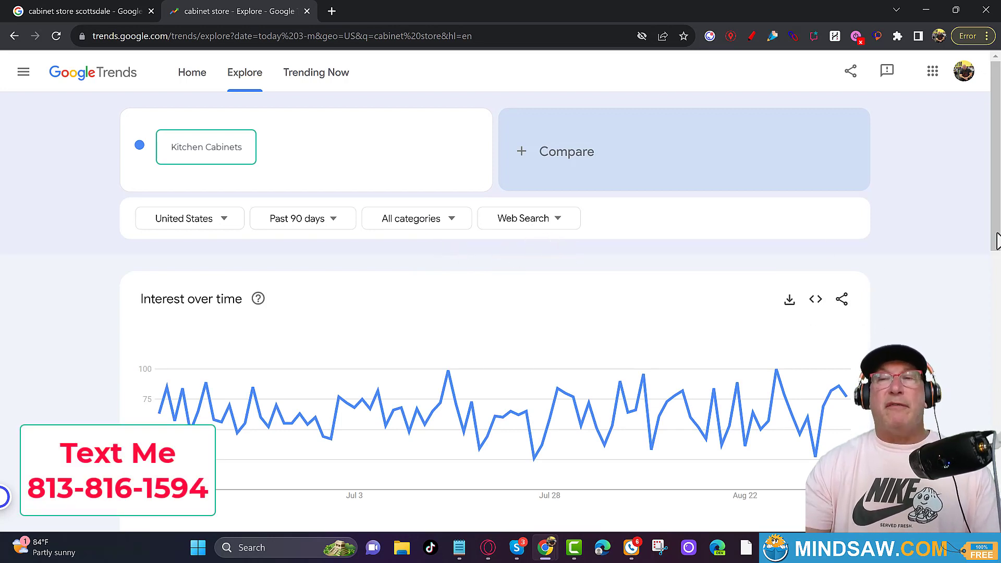
drag(995, 237, 996, 401)
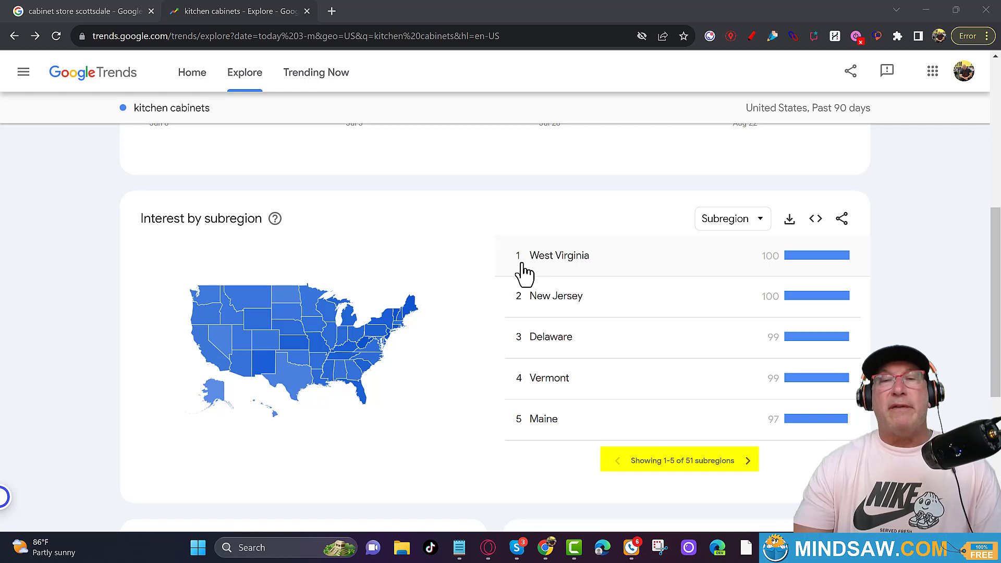
Page the Interest by subregion list to ranks 31-35, showing Arizona 35th at 72.
click(748, 469)
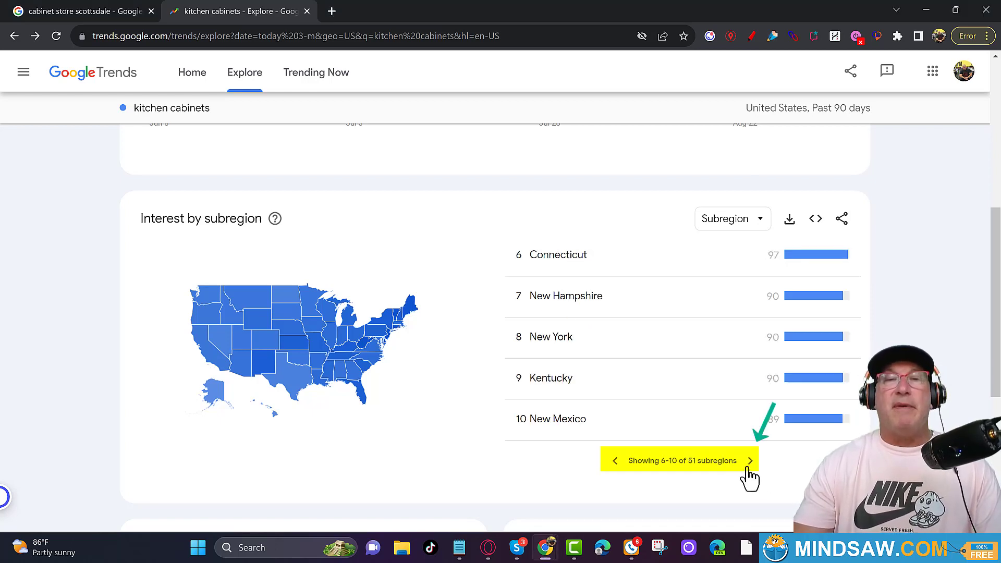
click(748, 469)
click(749, 471)
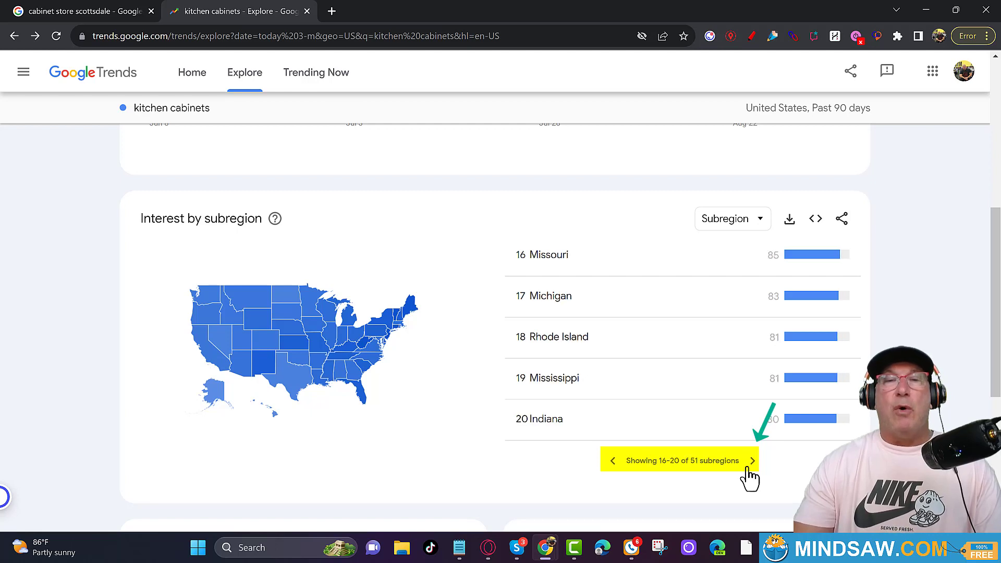
click(750, 469)
click(750, 469)
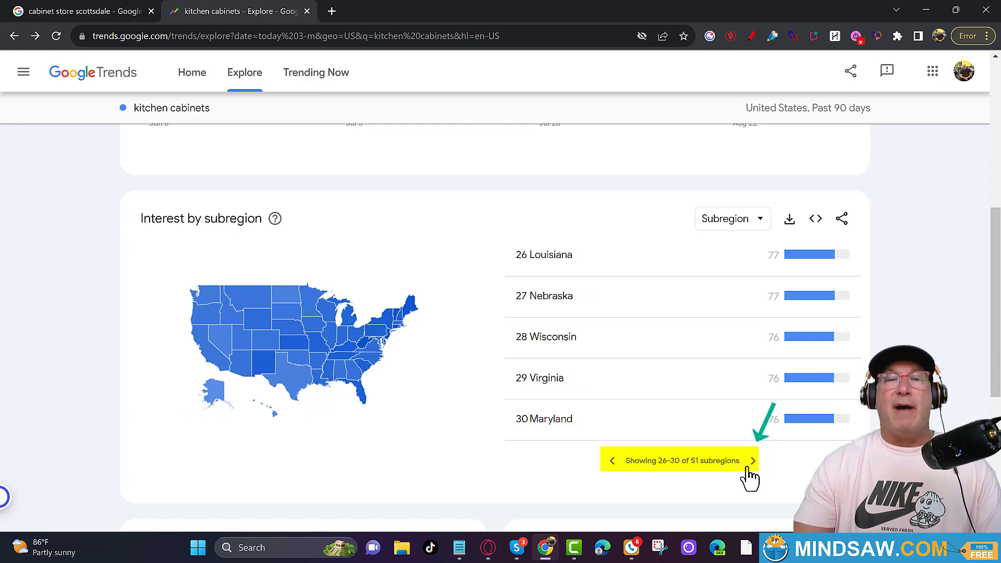
click(751, 469)
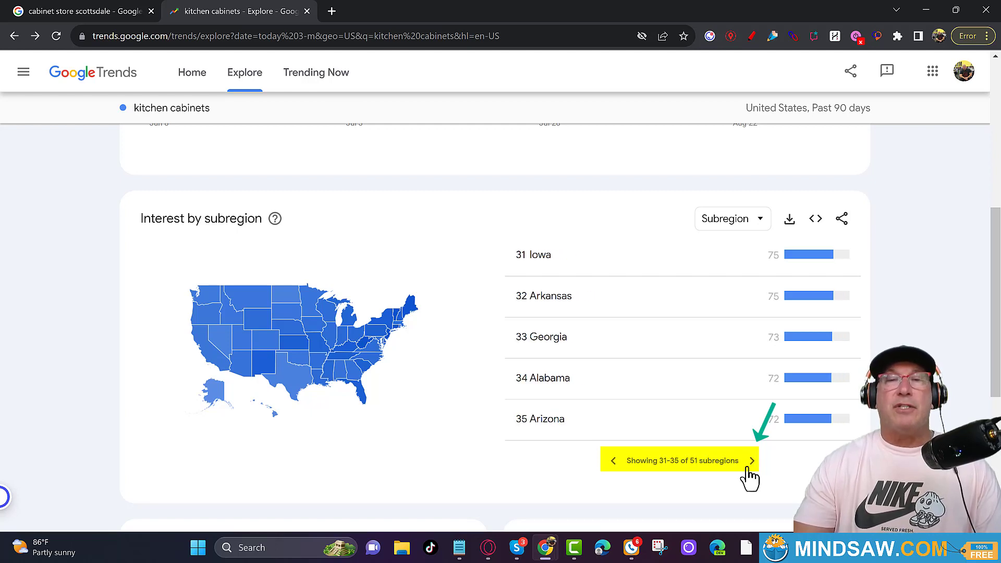
Drill into Arizona, then the Phoenix AZ metro, and scroll down to its cities and related topics.
click(539, 423)
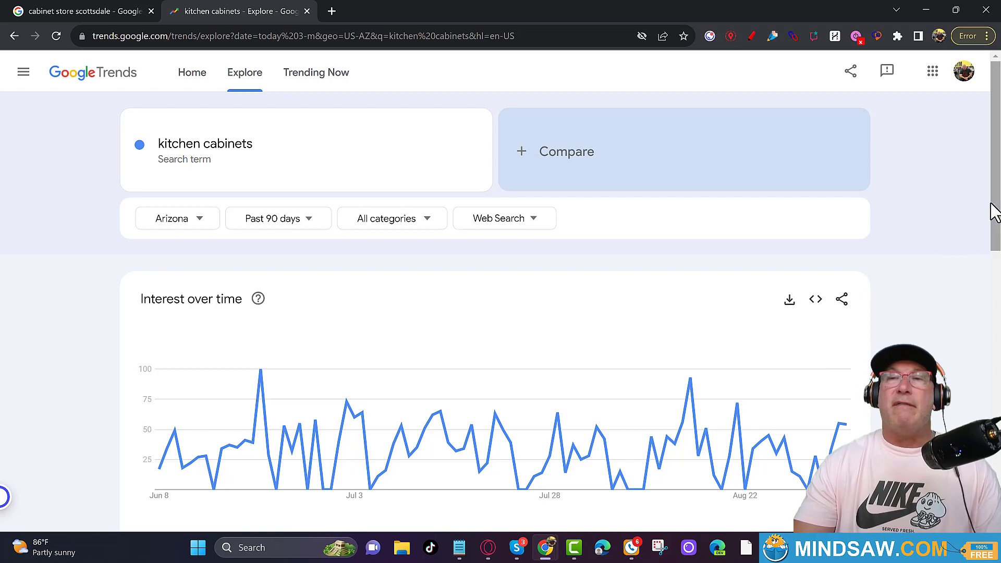
drag(997, 209, 975, 354)
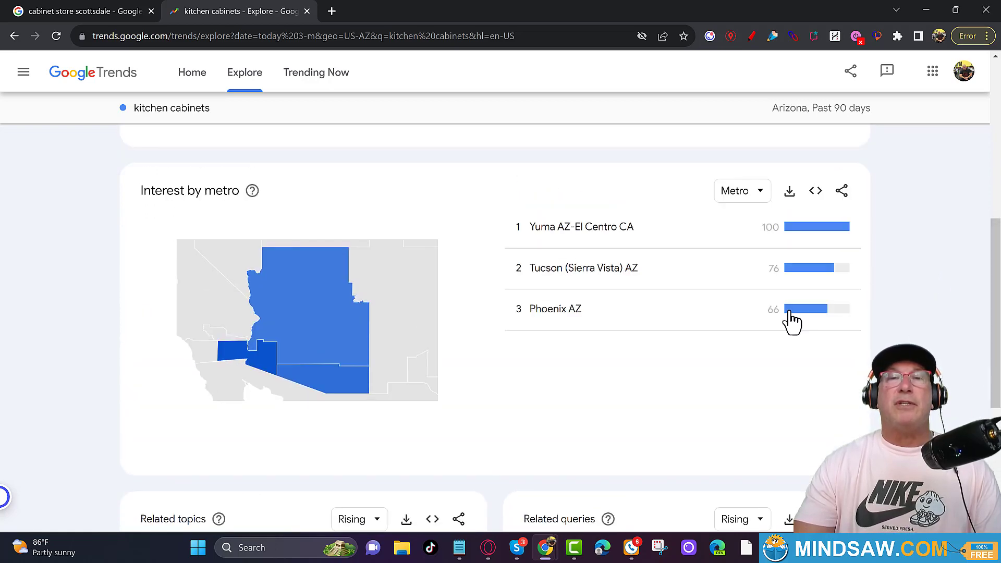
click(559, 321)
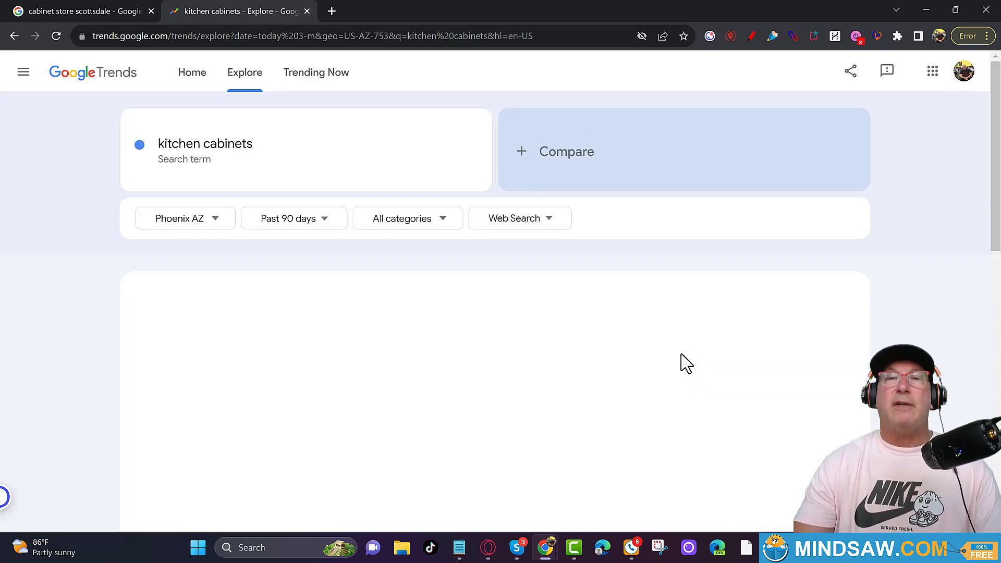
drag(995, 234, 987, 316)
scroll(987, 316, down, 5)
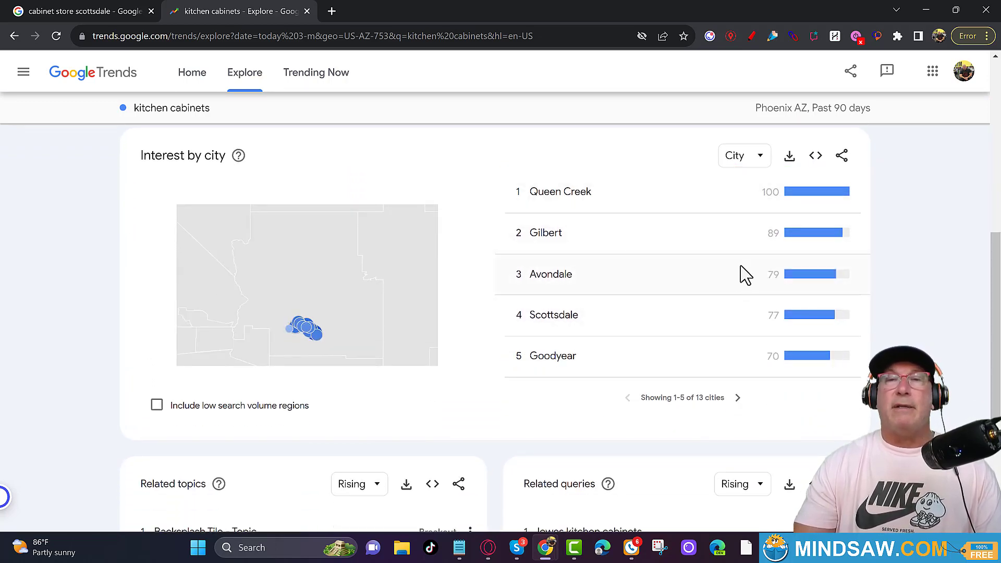
drag(996, 308, 985, 395)
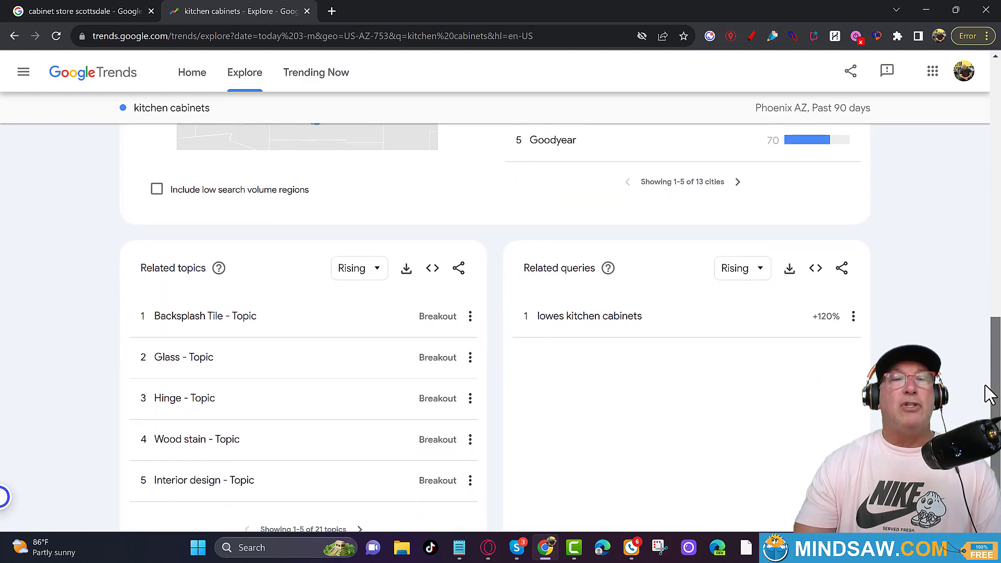
Switch the Phoenix related topics list from Rising to Top, led by Kitchen at 100.
click(374, 272)
click(351, 311)
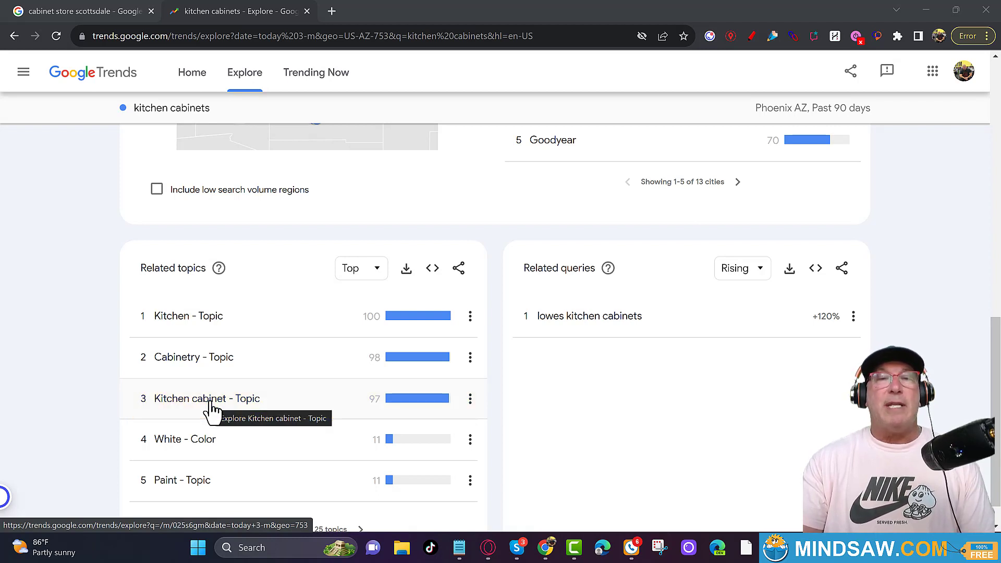
Explore the 'Kitchen cabinet' topic for Phoenix AZ and scroll to its related topics and queries.
click(211, 409)
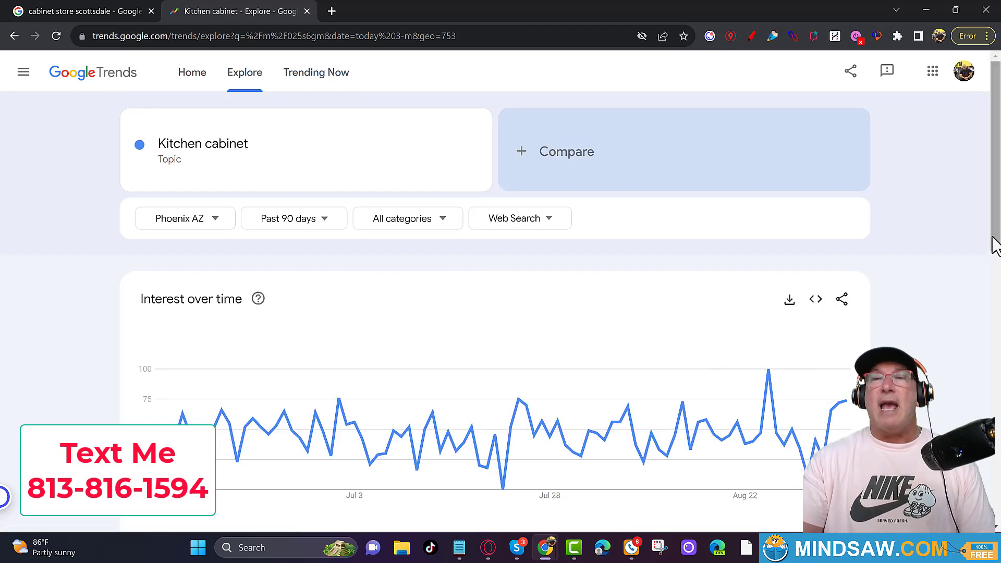
drag(994, 243, 970, 521)
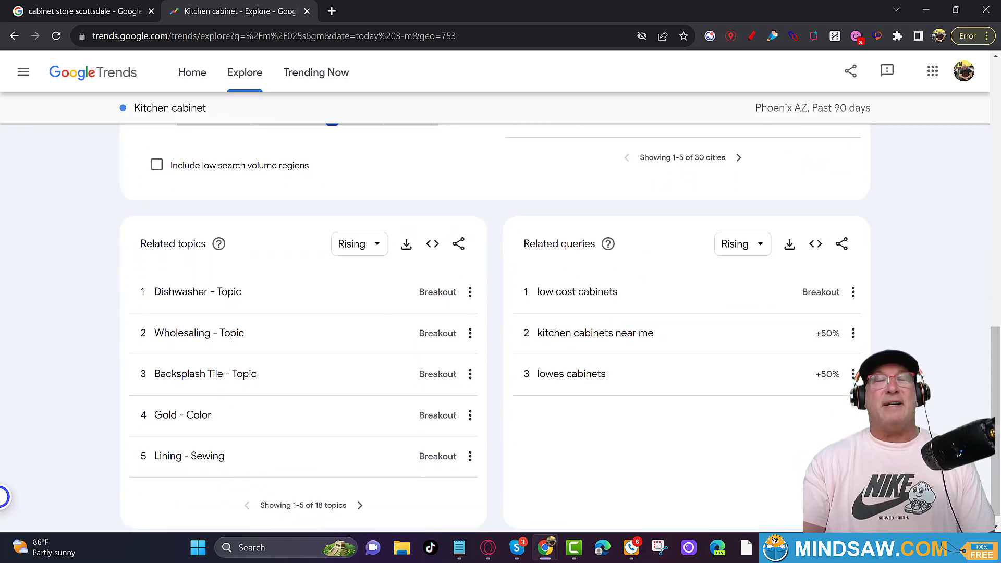
Switch Kitchen cabinet's related topics from Rising to Top, led by Cabinetry at 100.
click(376, 249)
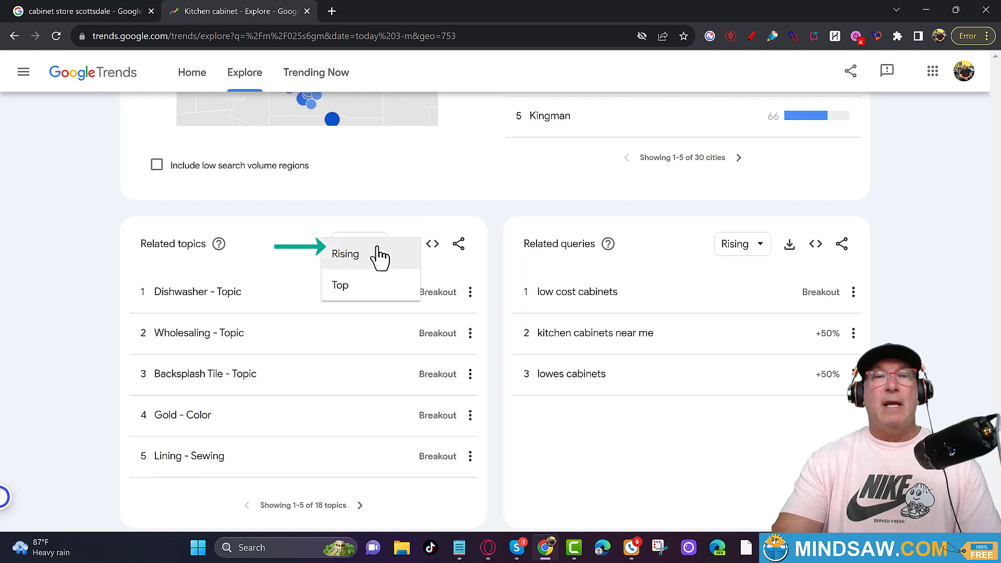
click(358, 297)
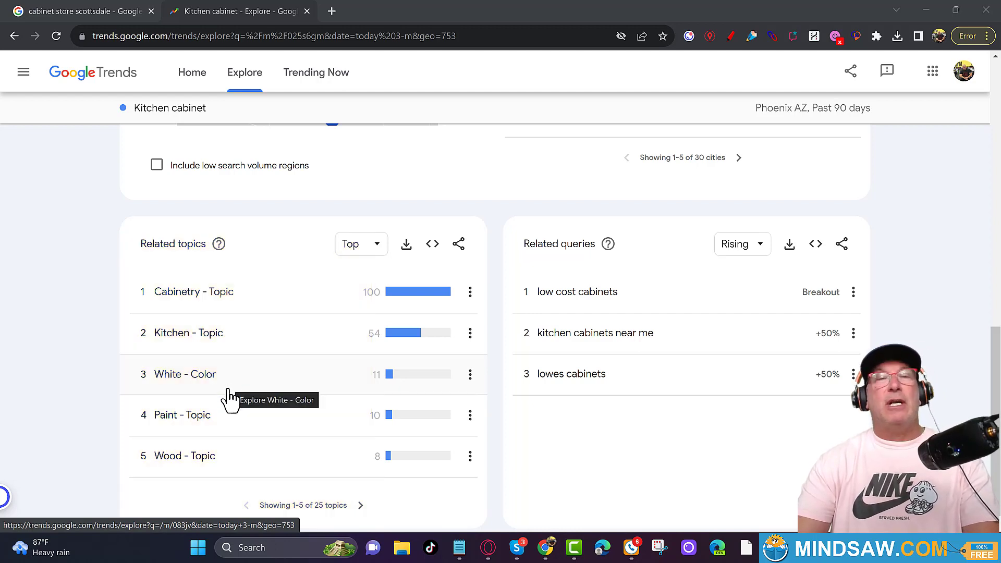
Download the Top related topics as a CSV file saved to the Desktop.
click(406, 245)
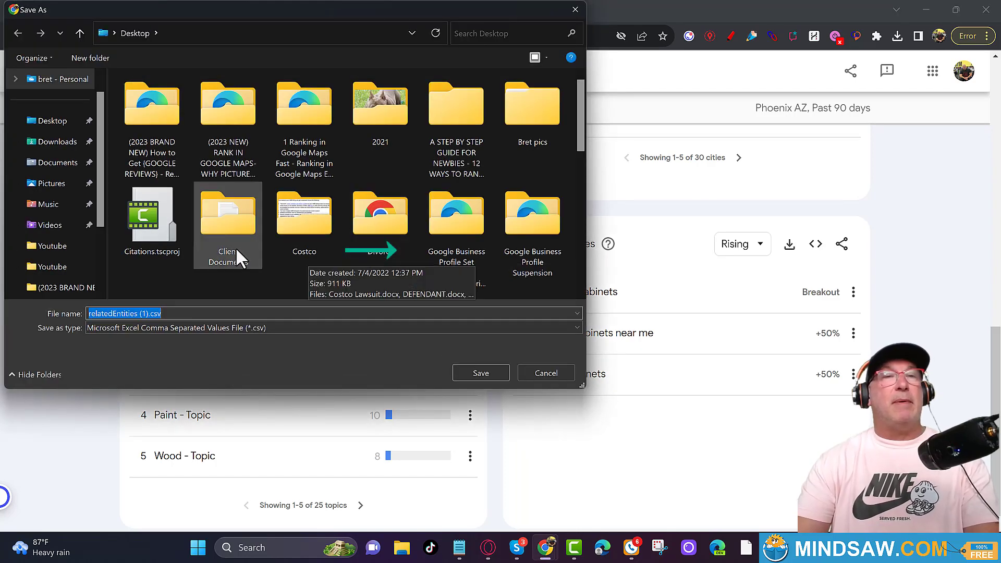
click(52, 122)
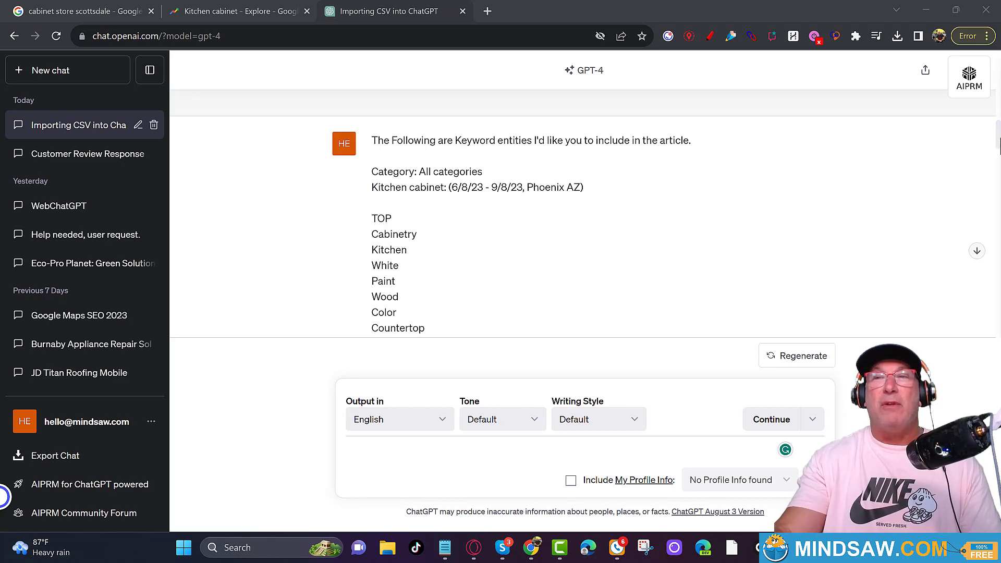
click(998, 146)
scroll(997, 146, down, 5)
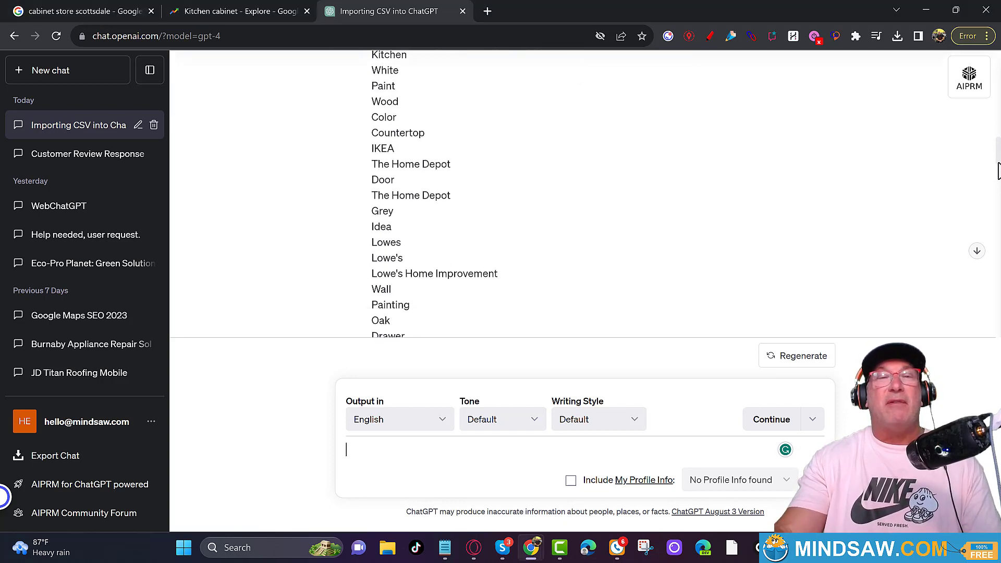
scroll(998, 134, up, 6)
scroll(998, 135, up, 6)
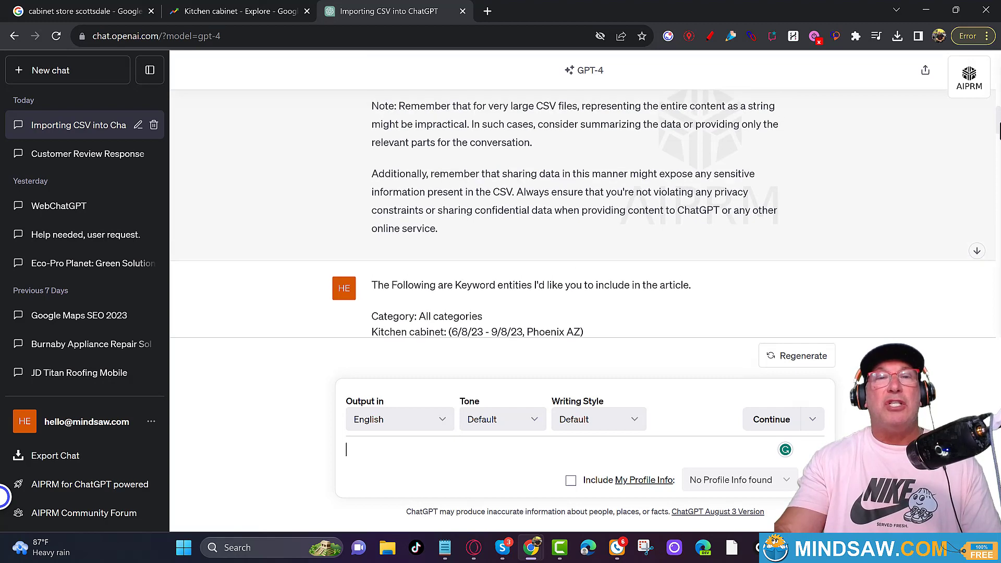
scroll(998, 107, up, 1)
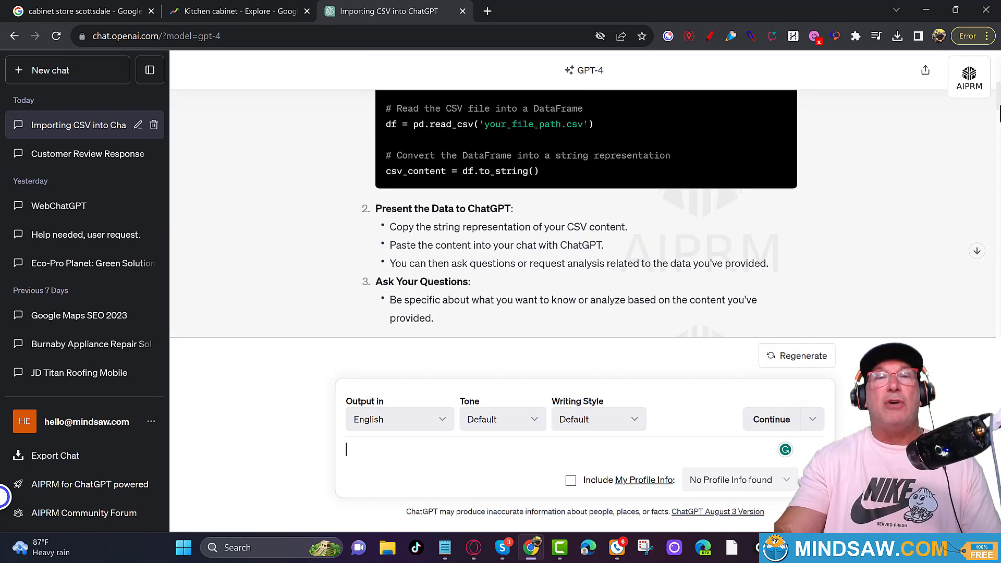
scroll(998, 130, down, 7)
scroll(997, 135, down, 1)
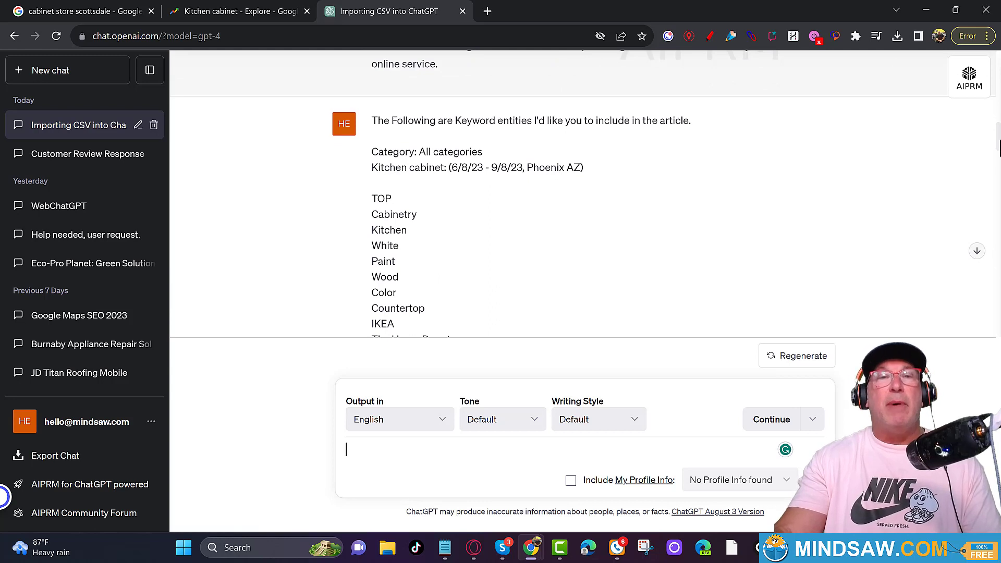
scroll(998, 145, down, 2)
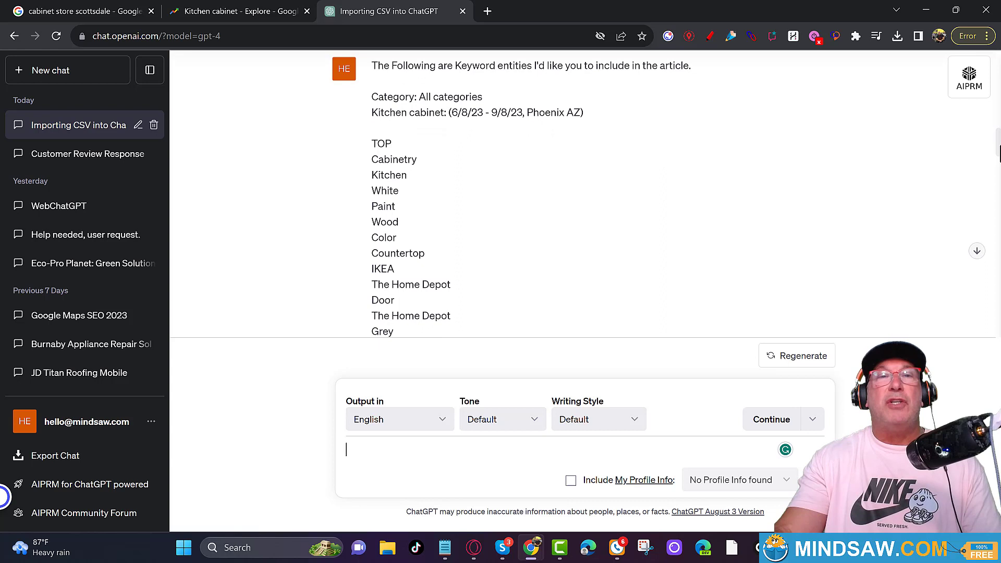
mouse_move(998, 154)
mouse_down()
mouse_move(998, 216)
mouse_move(999, 145)
mouse_up()
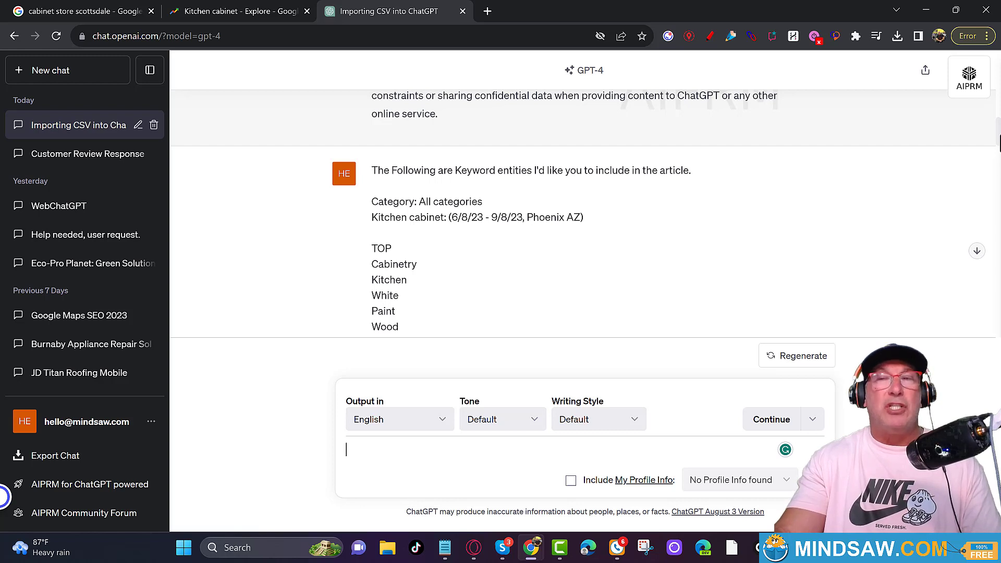
drag(1000, 142, 996, 243)
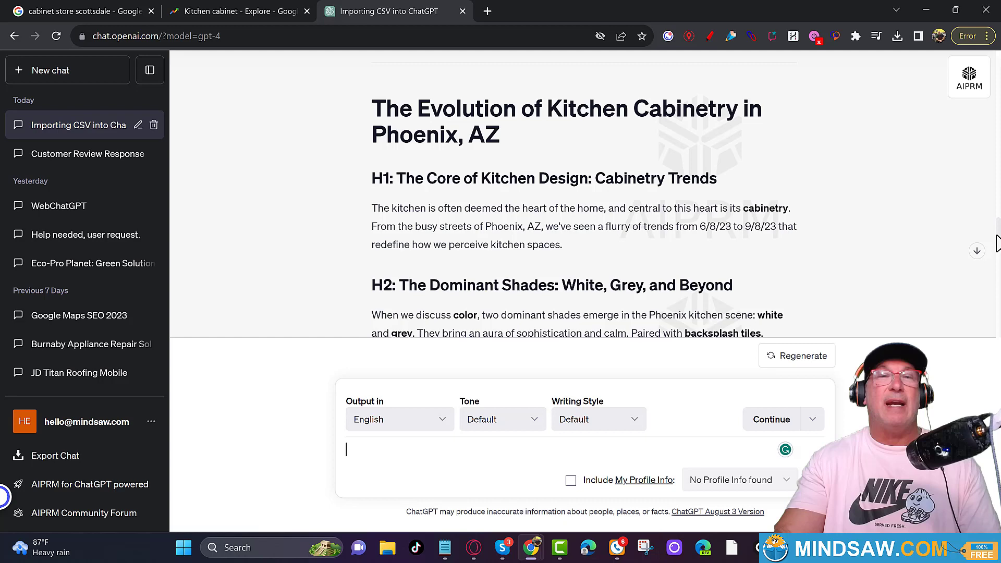
drag(997, 243, 996, 265)
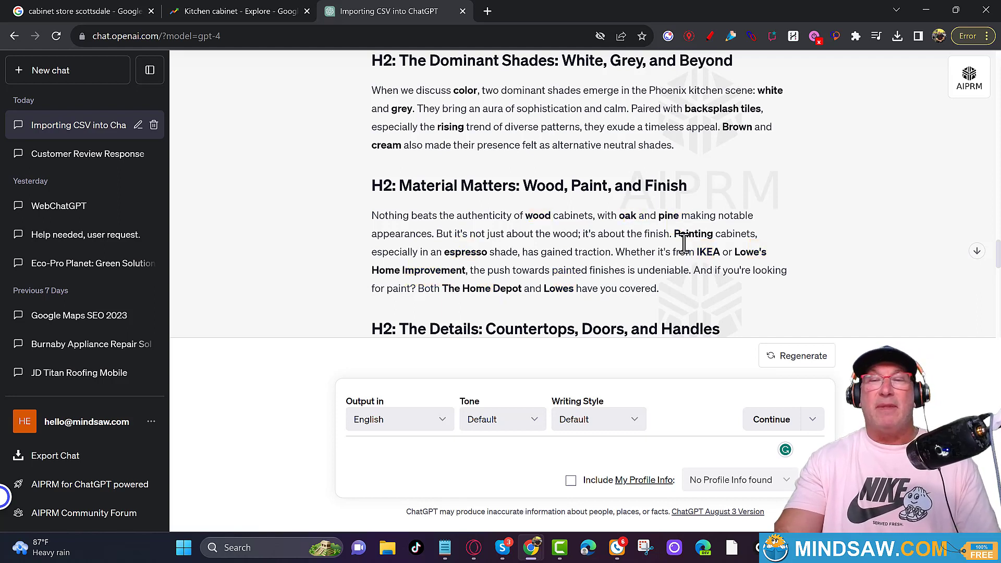
mouse_move(803, 547)
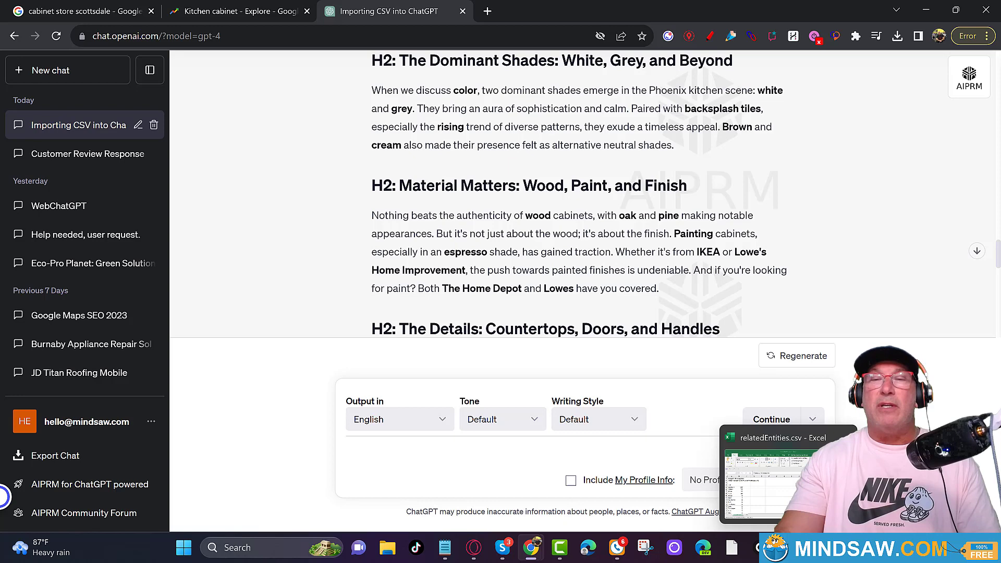
Bring the relatedEntities.csv workbook forward in Excel and close it.
click(771, 448)
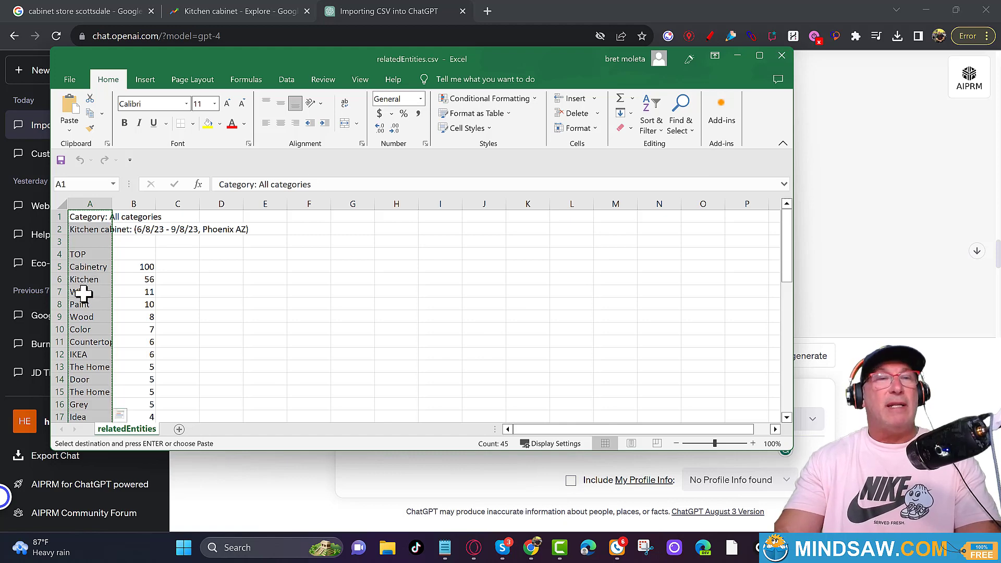
click(782, 56)
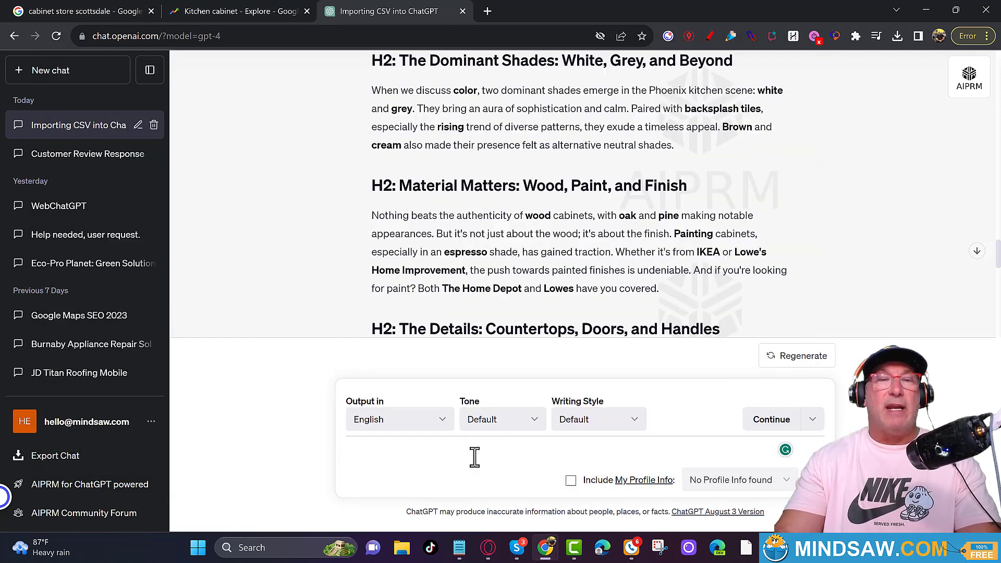
right_click(474, 457)
click(366, 468)
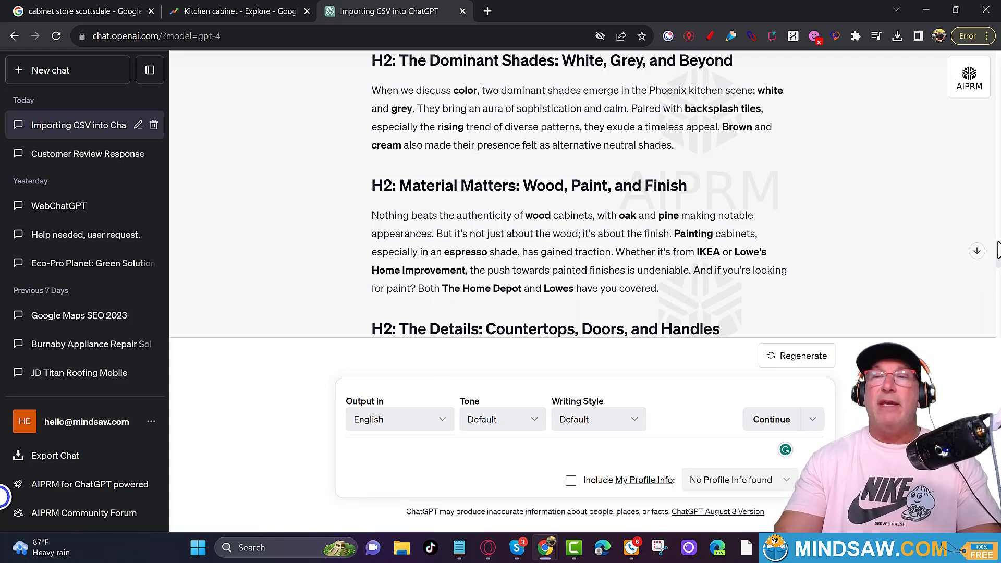
mouse_move(997, 250)
mouse_down()
mouse_move(997, 333)
mouse_move(998, 229)
mouse_move(998, 239)
mouse_up()
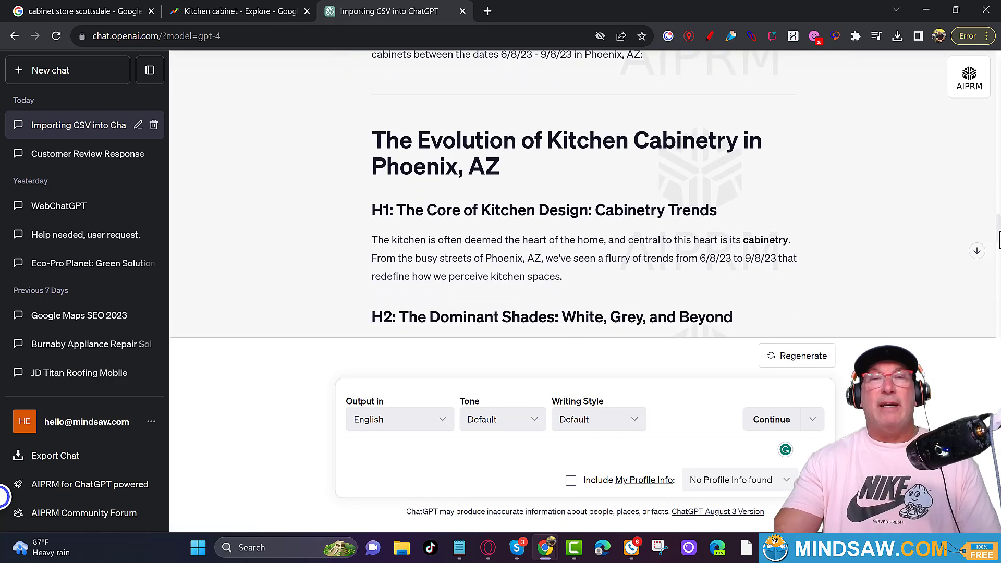